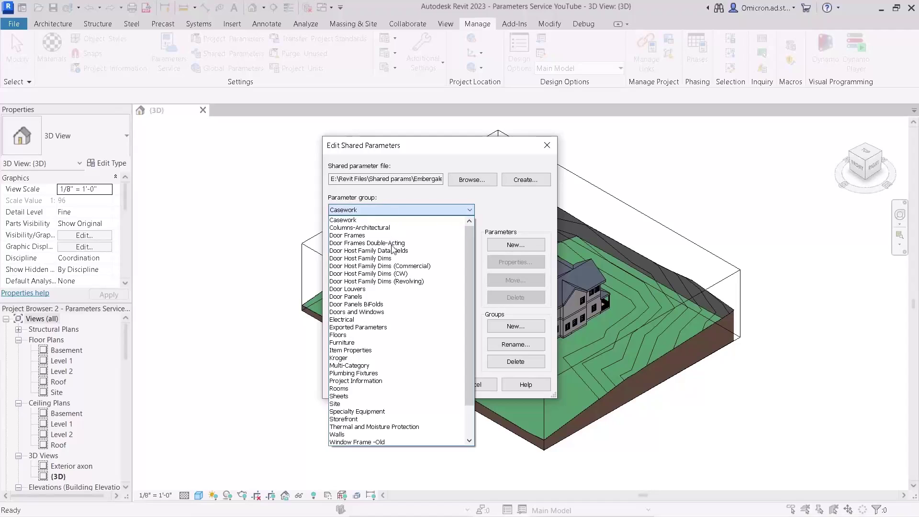
{"action": "scroll", "coordinate": [395, 288], "scroll_direction": "down", "scroll_amount": 2}
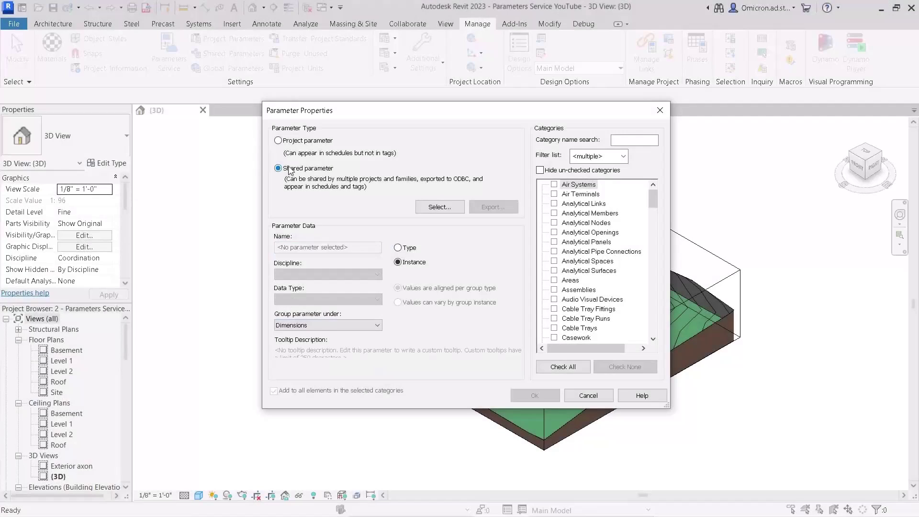
Pick shared parameter BacksplashThickness and assign it to the Casework category.
{"action": "left_click", "coordinate": [439, 207]}
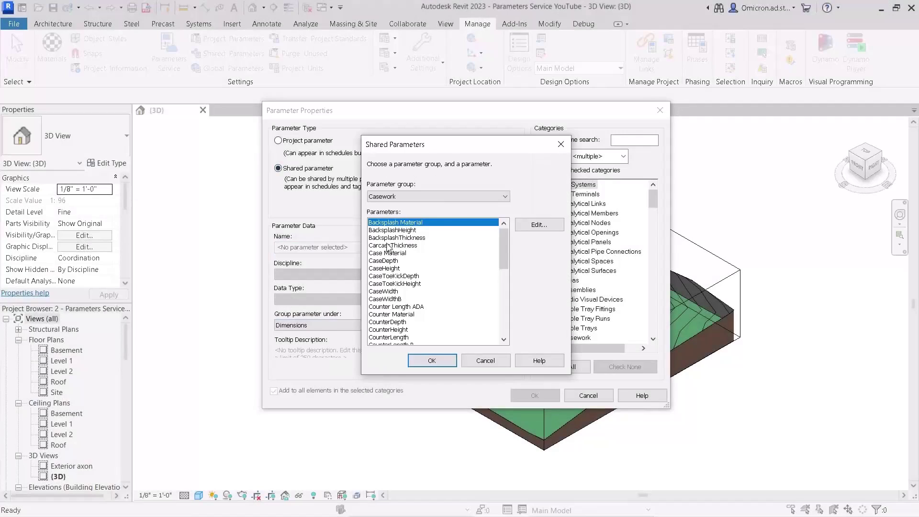
{"action": "left_click", "coordinate": [389, 237]}
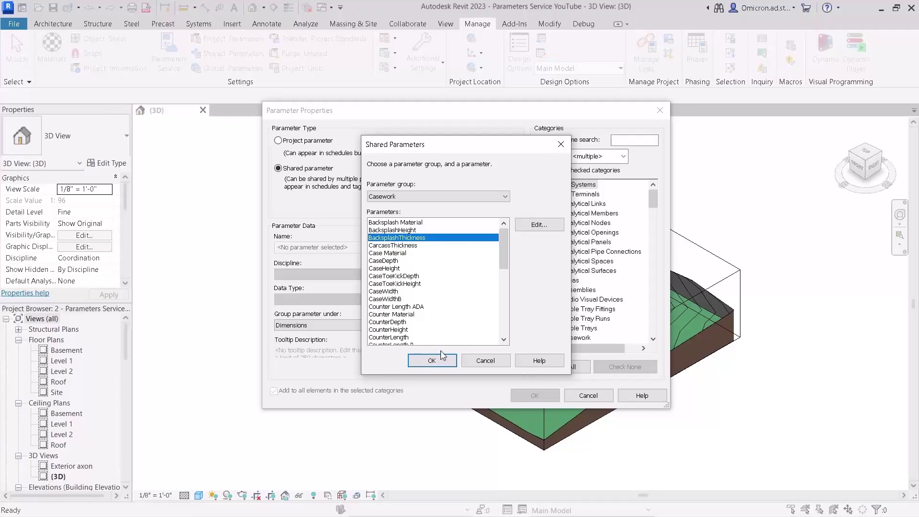
{"action": "left_click", "coordinate": [433, 360]}
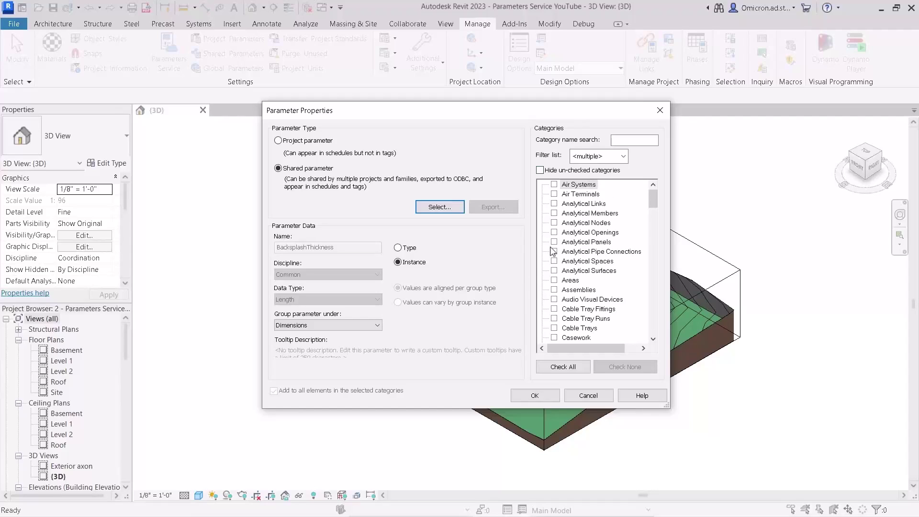
{"action": "scroll", "coordinate": [552, 250], "scroll_direction": "down", "scroll_amount": 2}
{"action": "scroll", "coordinate": [551, 251], "scroll_direction": "down", "scroll_amount": 1}
{"action": "scroll", "coordinate": [552, 250], "scroll_direction": "down", "scroll_amount": 2}
{"action": "scroll", "coordinate": [552, 250], "scroll_direction": "down", "scroll_amount": 1}
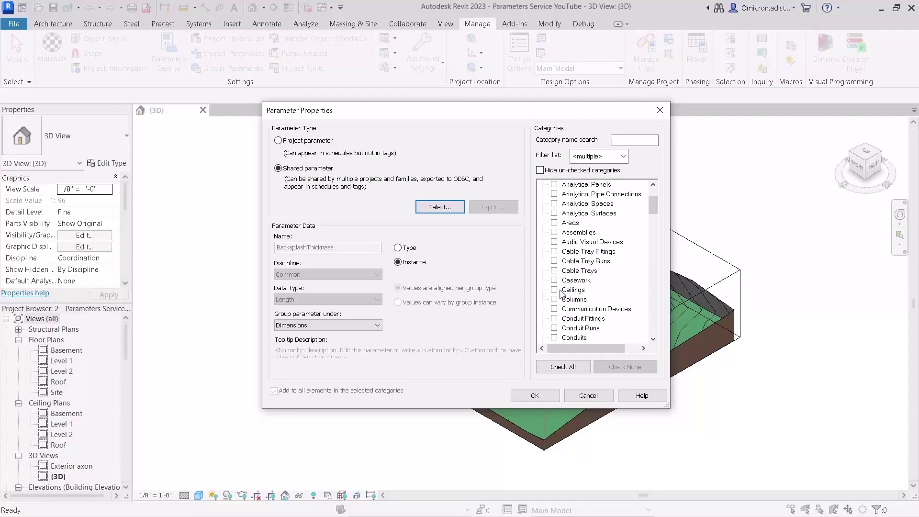
{"action": "left_click", "coordinate": [554, 281]}
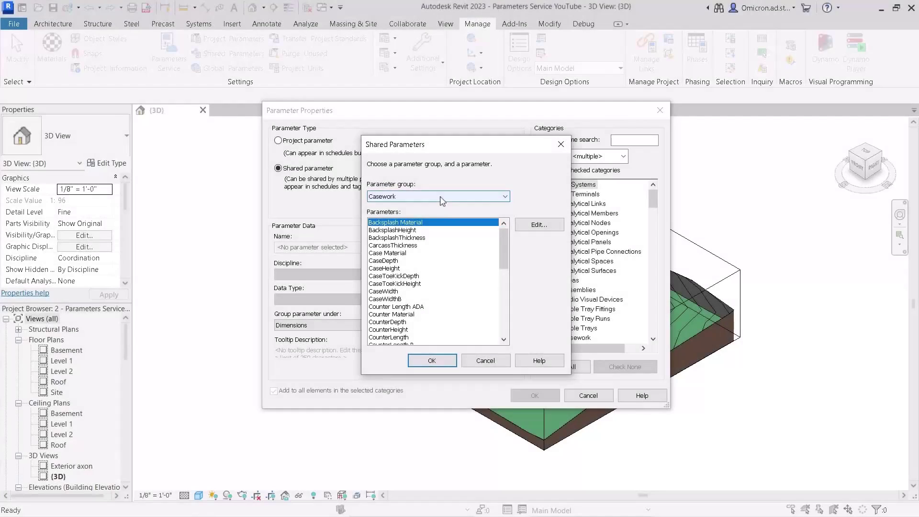
Review the Floors and Multi-Category shared parameter groups.
{"action": "left_click", "coordinate": [441, 197]}
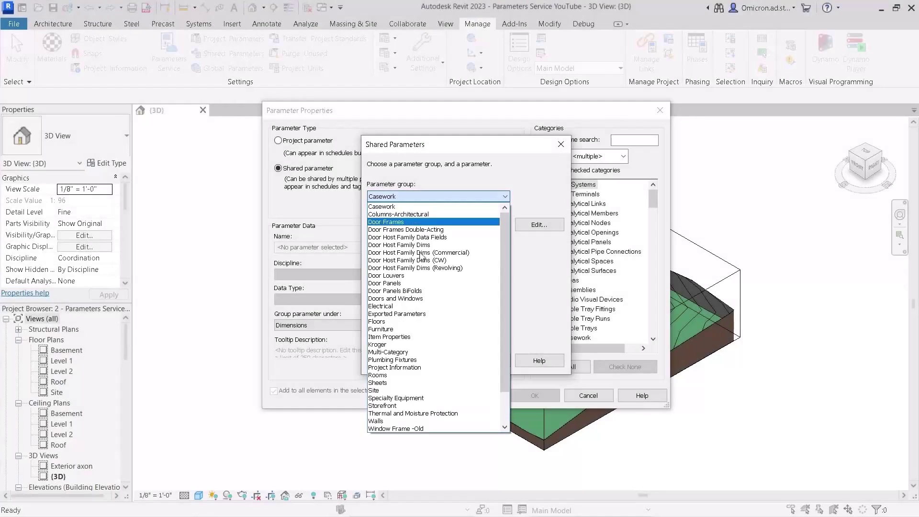
{"action": "left_click", "coordinate": [386, 322]}
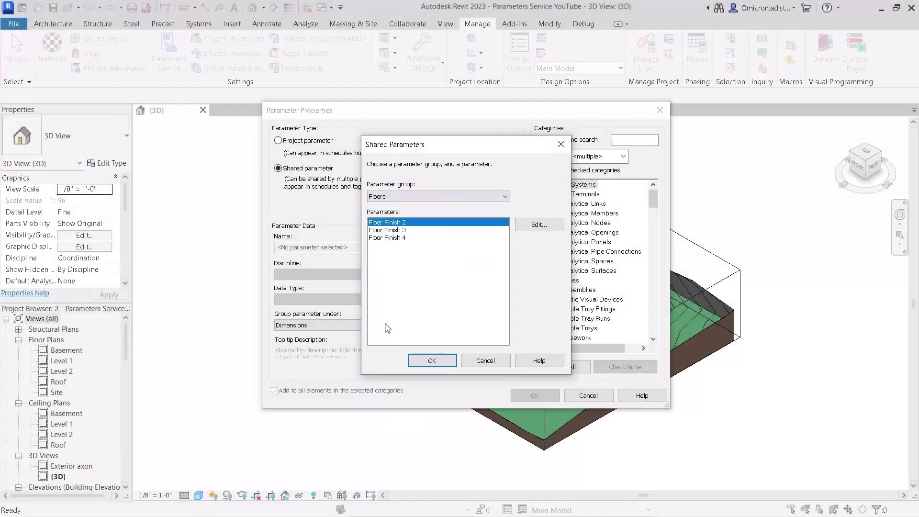
{"action": "left_click", "coordinate": [434, 359]}
{"action": "left_click", "coordinate": [416, 196]}
{"action": "left_click", "coordinate": [402, 311]}
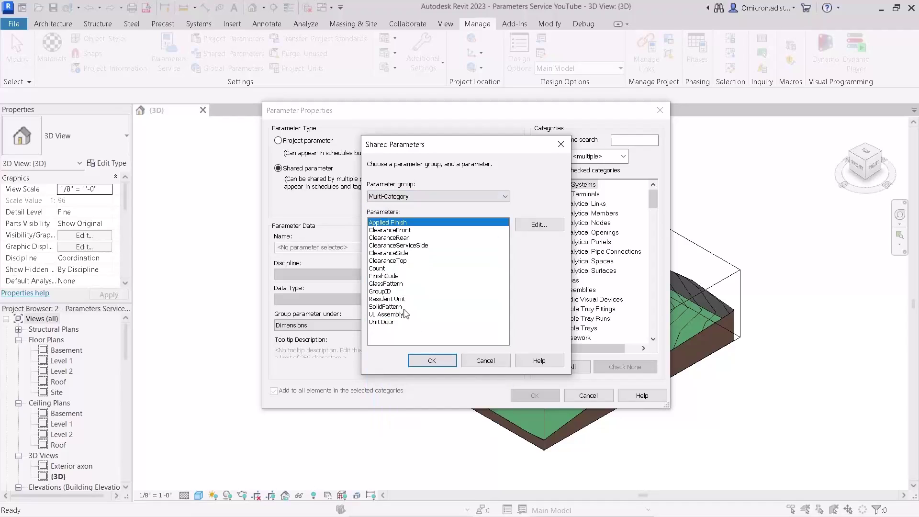
Check the Sheets parameter group, then launch the cloud Parameters Service.
{"action": "left_click", "coordinate": [417, 196]}
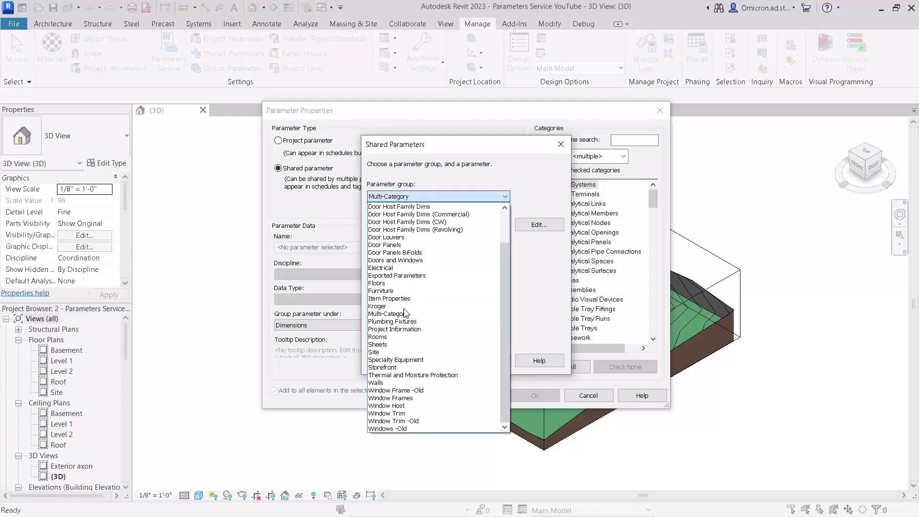
{"action": "left_click", "coordinate": [394, 351]}
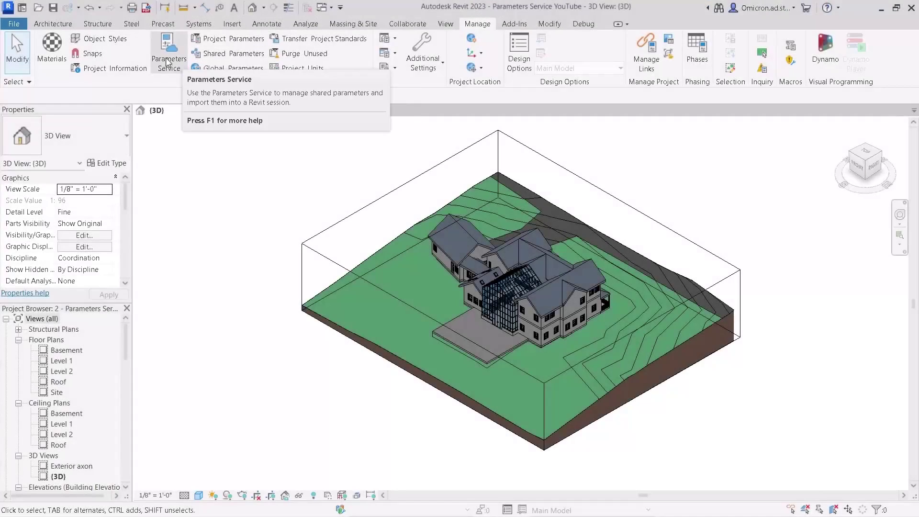
{"action": "left_click", "coordinate": [167, 63]}
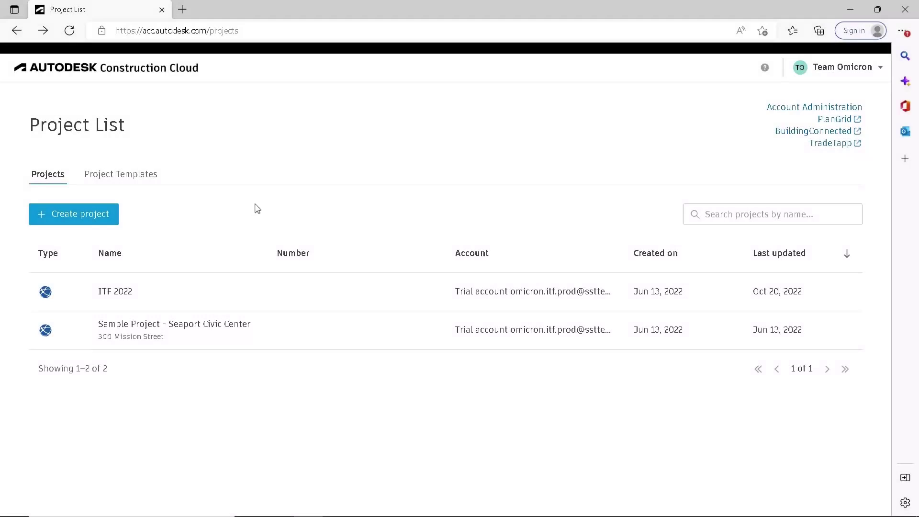
Go to Account Administration's Library parameters and open the All parameters collection.
{"action": "left_click", "coordinate": [792, 109]}
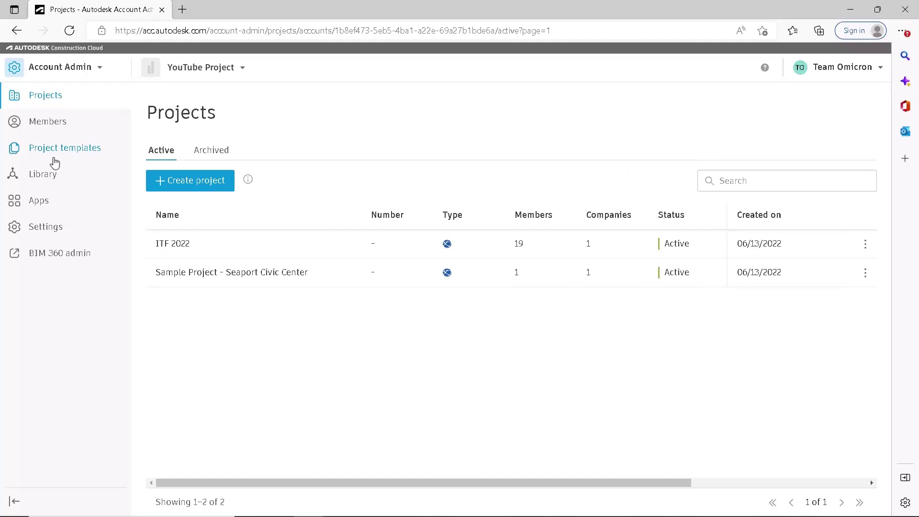
{"action": "left_click", "coordinate": [45, 178]}
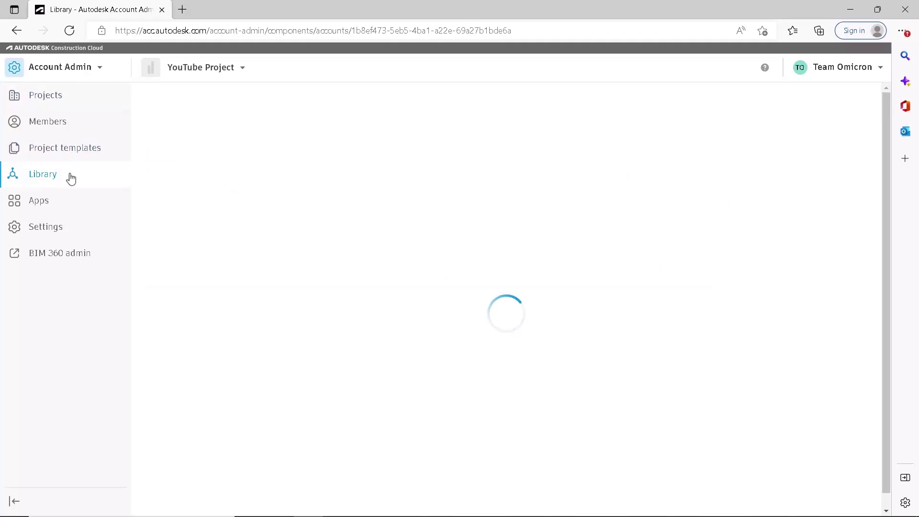
{"action": "left_click", "coordinate": [228, 146]}
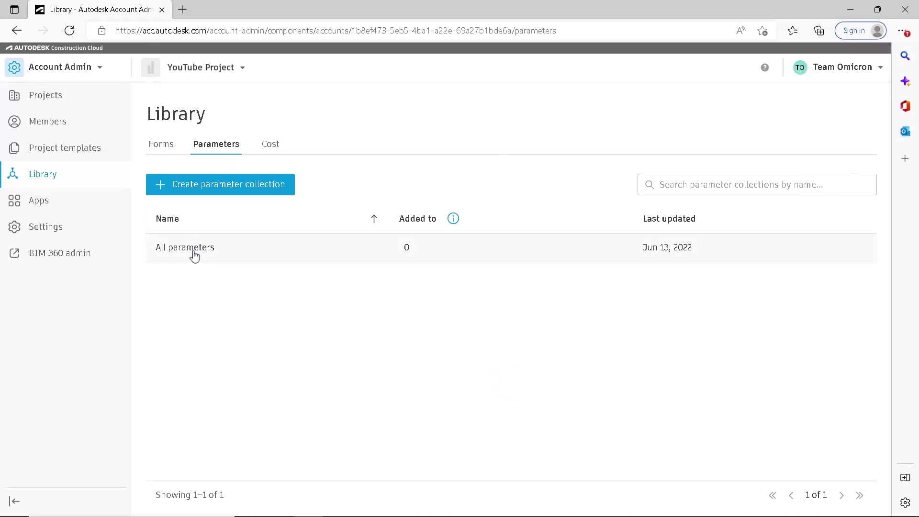
{"action": "left_click", "coordinate": [194, 252]}
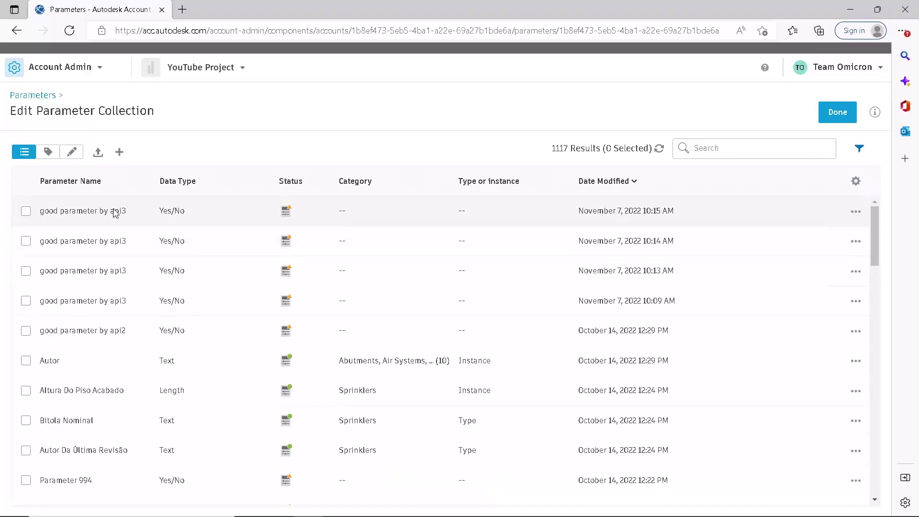
Sort the collection by name and view Altura Do Piso Acabado's properties without changes.
{"action": "left_click", "coordinate": [108, 185]}
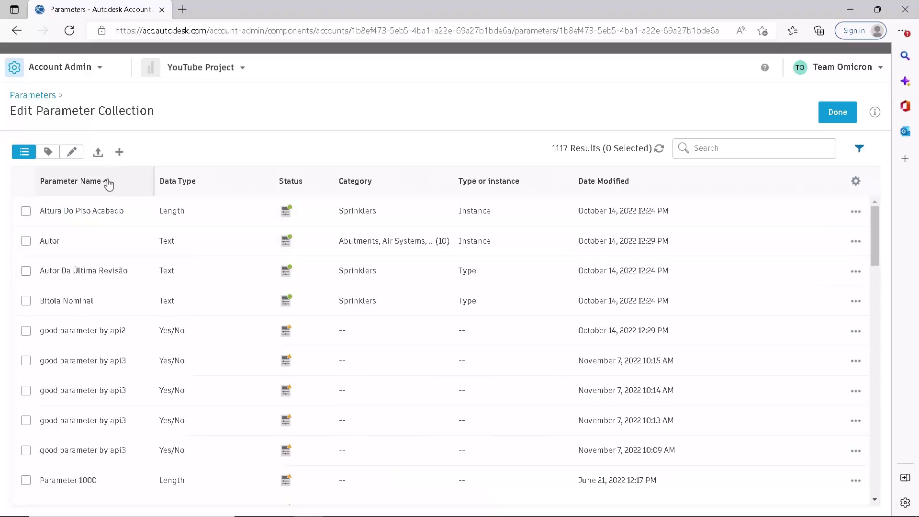
{"action": "left_click", "coordinate": [62, 215]}
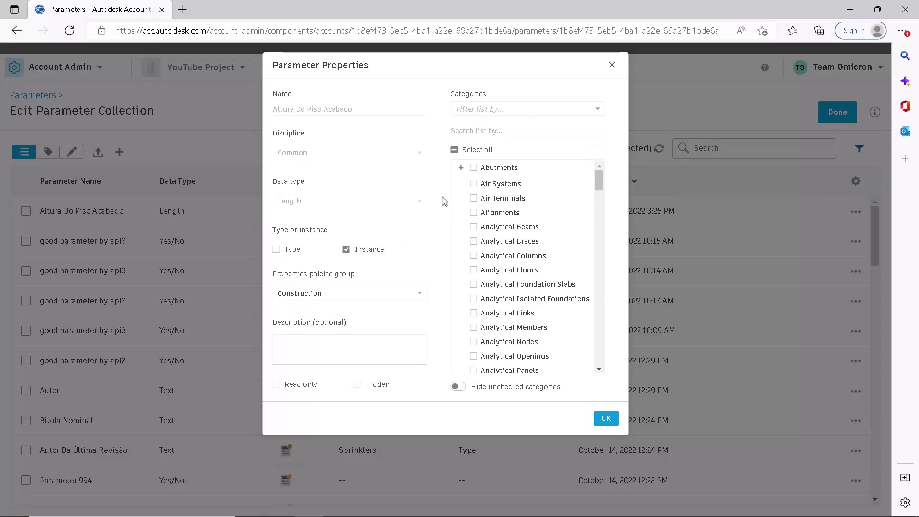
{"action": "scroll", "coordinate": [599, 184], "scroll_direction": "down", "scroll_amount": 1}
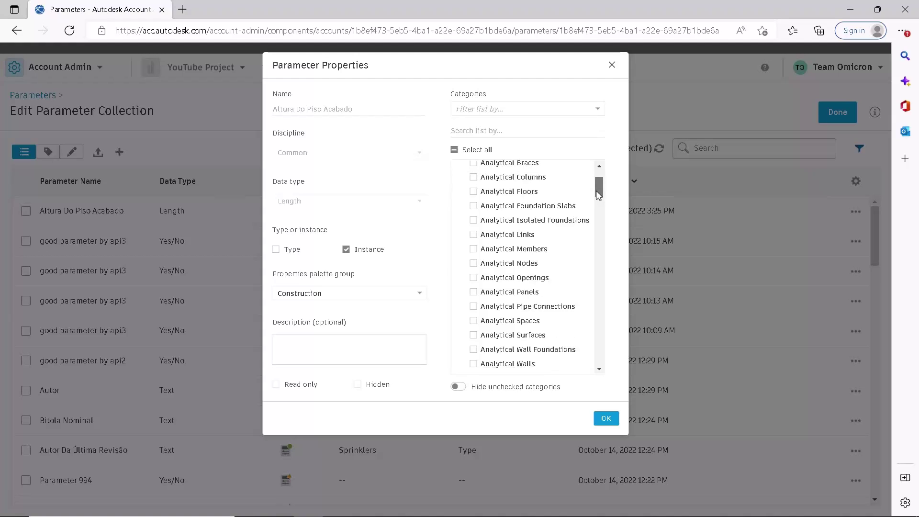
{"action": "scroll", "coordinate": [598, 190], "scroll_direction": "down", "scroll_amount": 1}
{"action": "left_click", "coordinate": [454, 150]}
{"action": "left_click", "coordinate": [612, 65]}
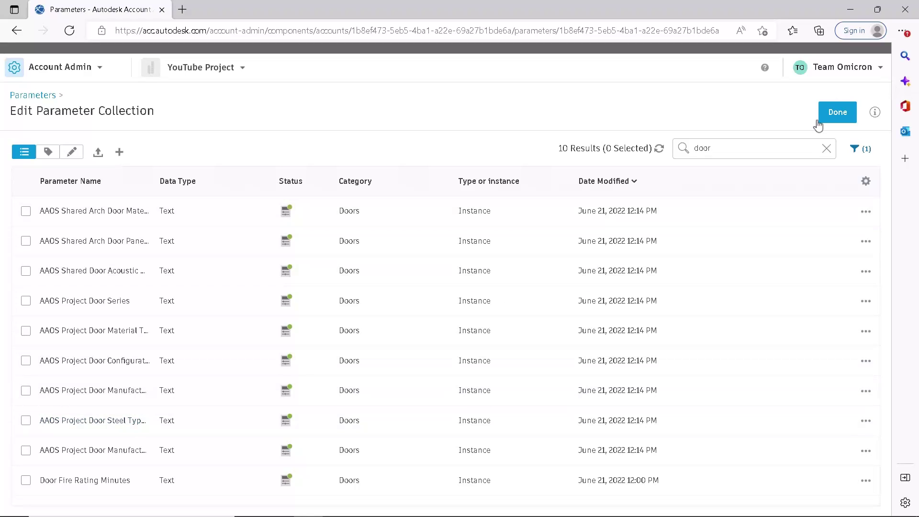
Save the door search as filter 'Doors', try the 'another' filter, then clear all filters.
{"action": "left_click", "coordinate": [856, 149]}
{"action": "left_click", "coordinate": [826, 490]}
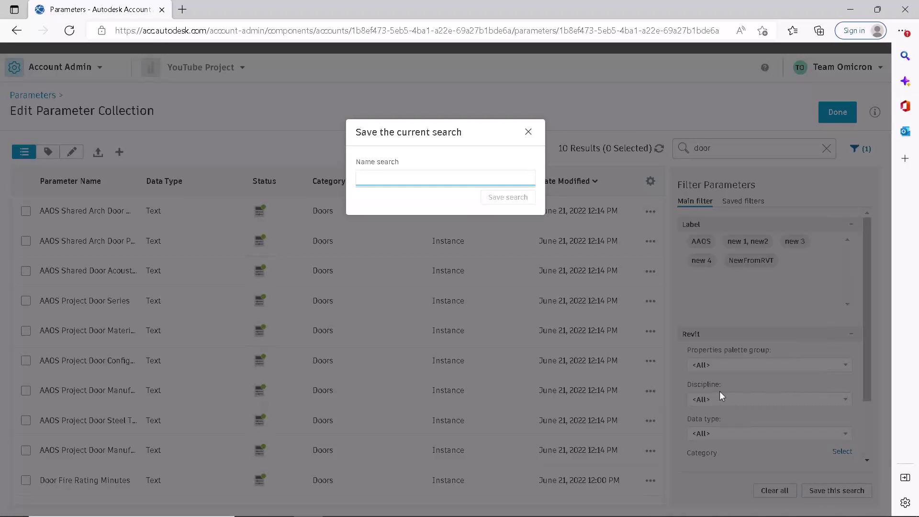
{"action": "type", "text": "Doors"}
{"action": "left_click", "coordinate": [497, 199]}
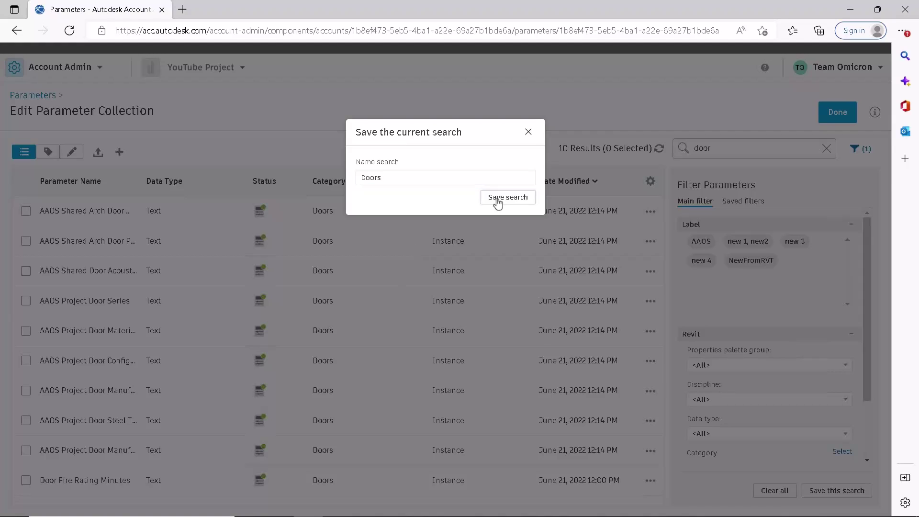
{"action": "left_click", "coordinate": [700, 274]}
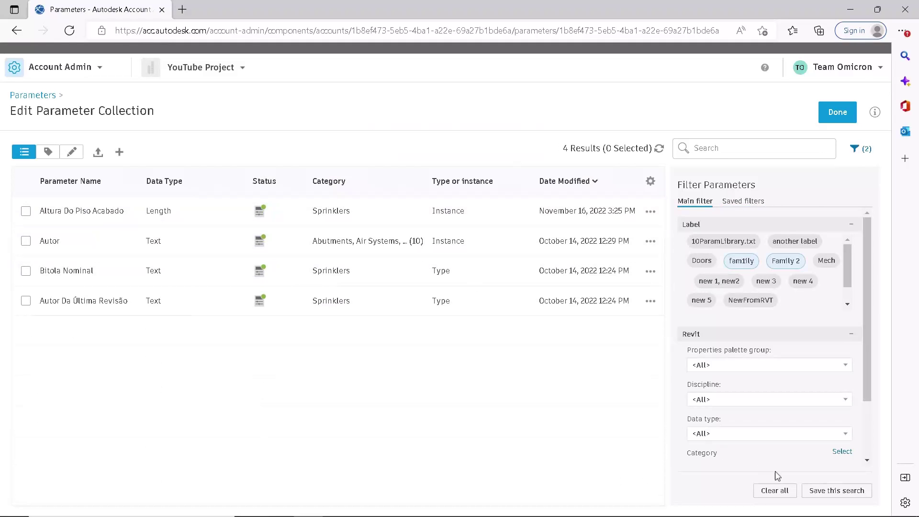
{"action": "left_click", "coordinate": [775, 491]}
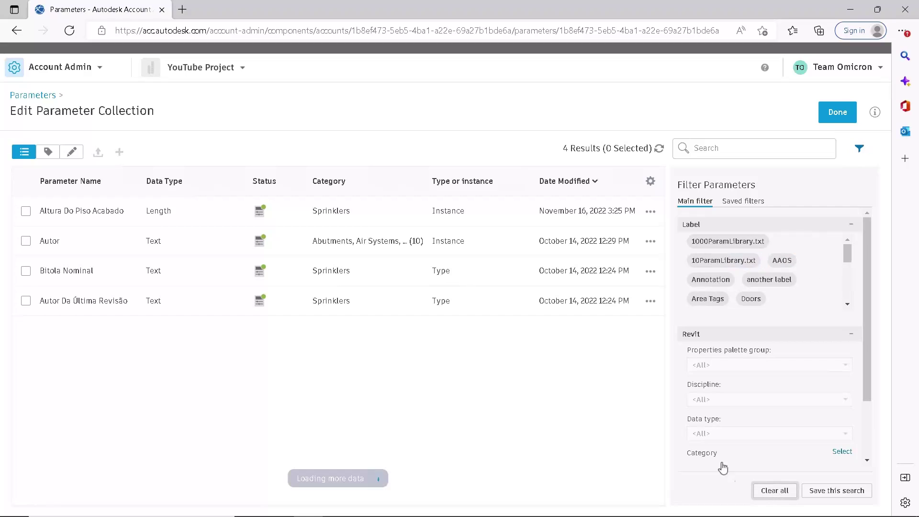
Set the third parameter's Properties Palette Group to Dimensions and apply the change.
{"action": "left_click", "coordinate": [72, 156]}
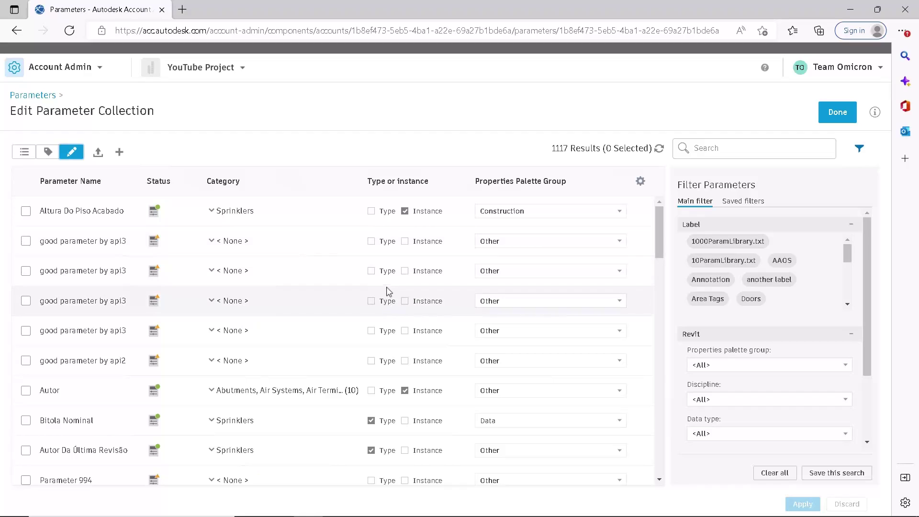
{"action": "left_click", "coordinate": [560, 277]}
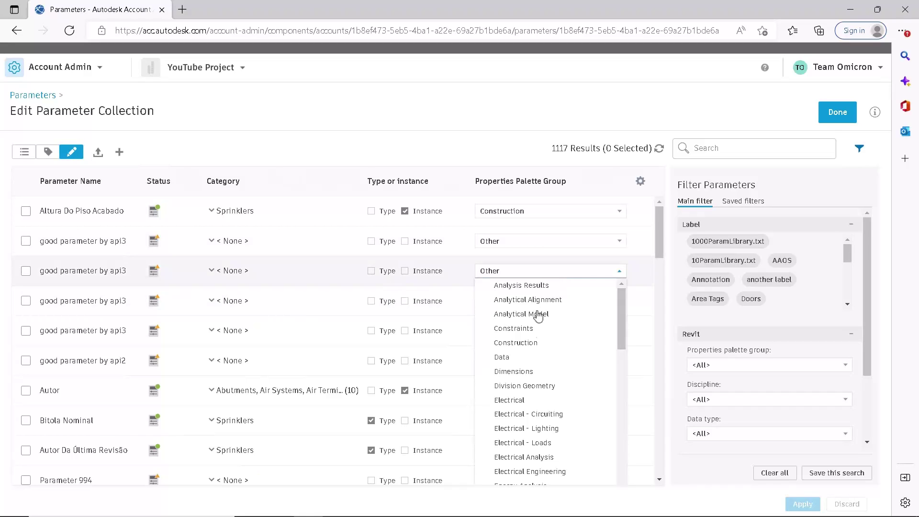
{"action": "left_click", "coordinate": [514, 372]}
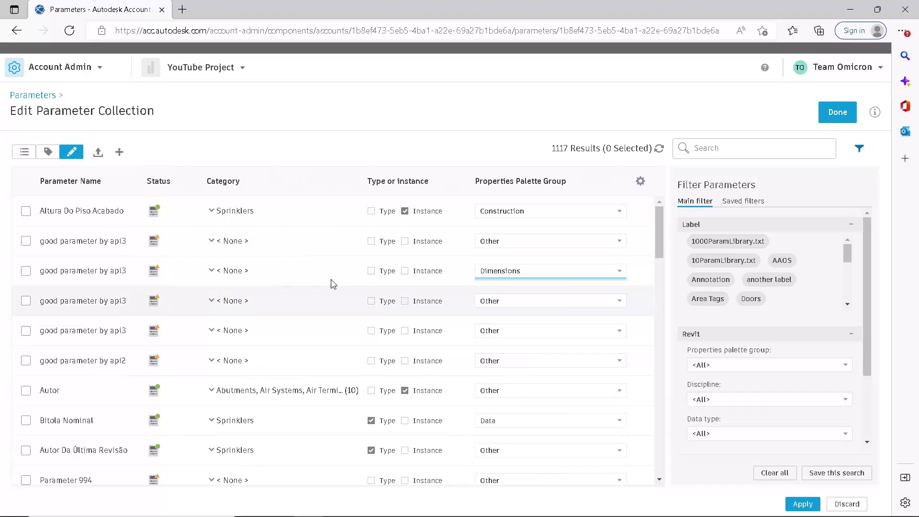
{"action": "left_click", "coordinate": [803, 504]}
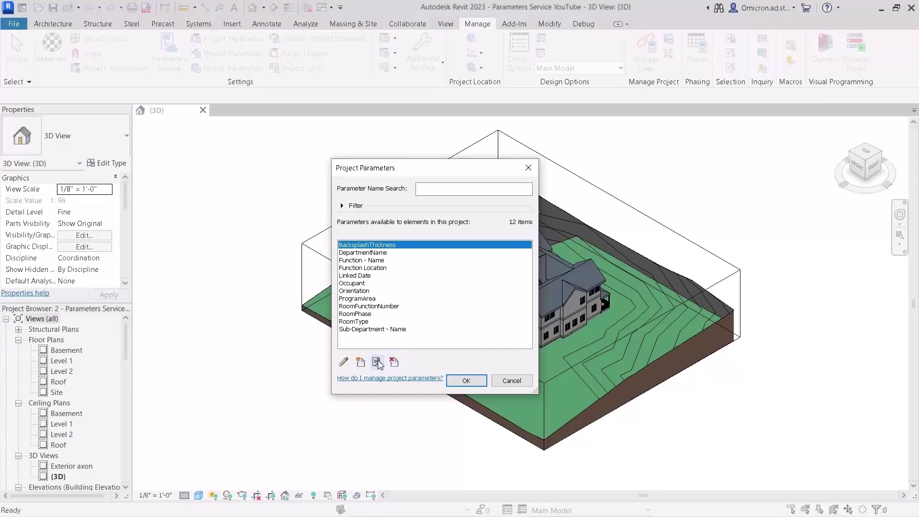
{"action": "left_click", "coordinate": [377, 362]}
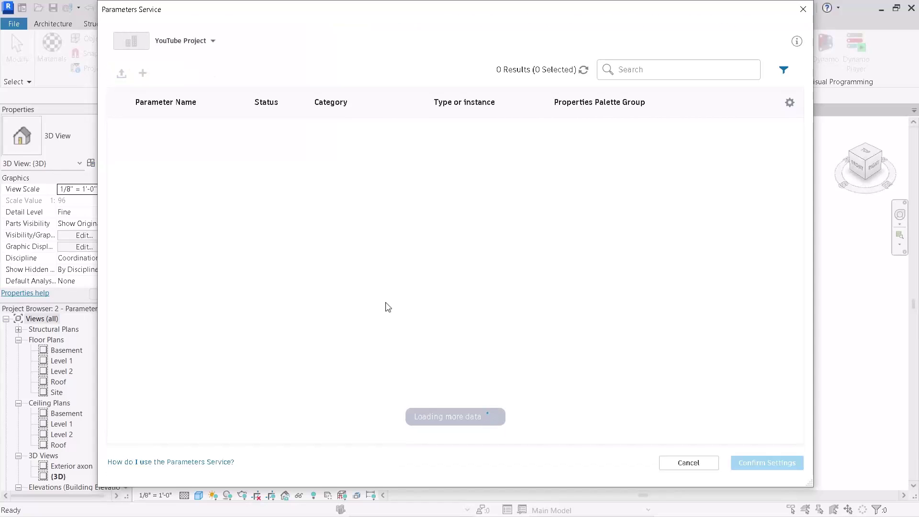
Sort the Parameters Service list by Status and select Wall Finish 3.
{"action": "left_click", "coordinate": [271, 105]}
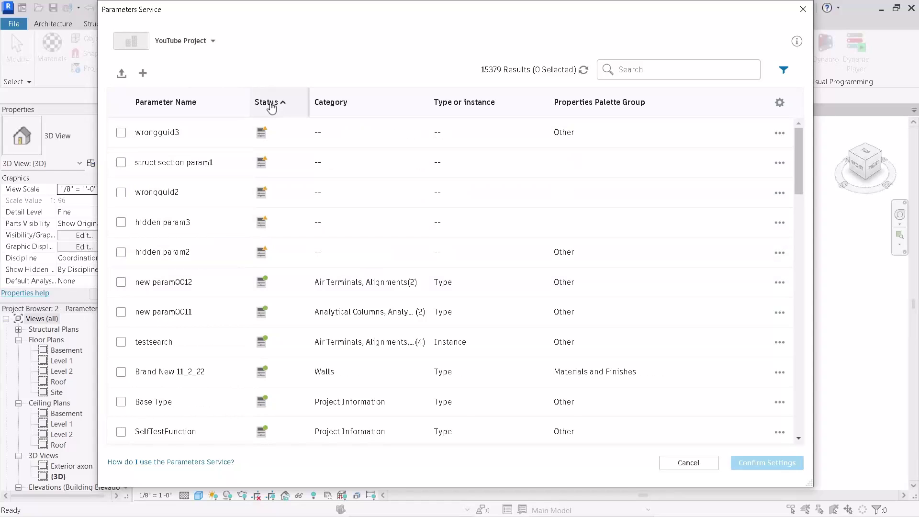
{"action": "left_click", "coordinate": [271, 106]}
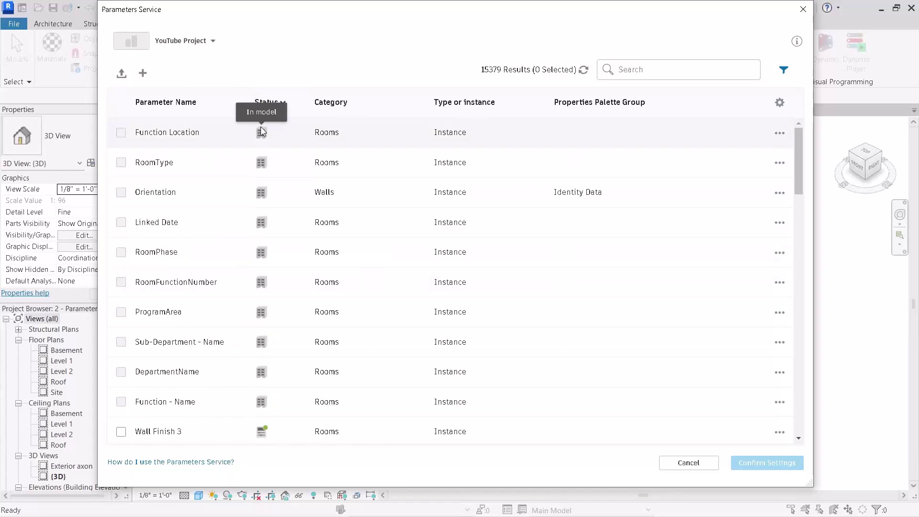
{"action": "left_click", "coordinate": [268, 106]}
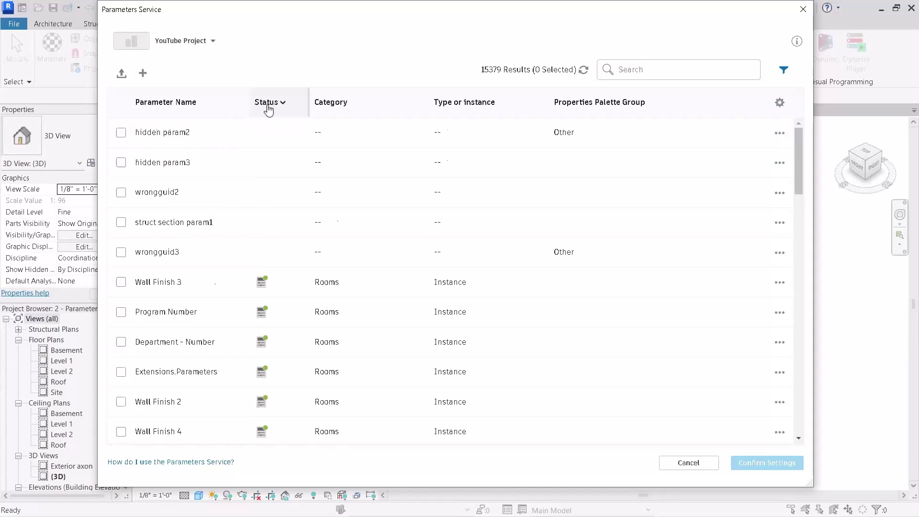
{"action": "scroll", "coordinate": [237, 284], "scroll_direction": "down", "scroll_amount": 1}
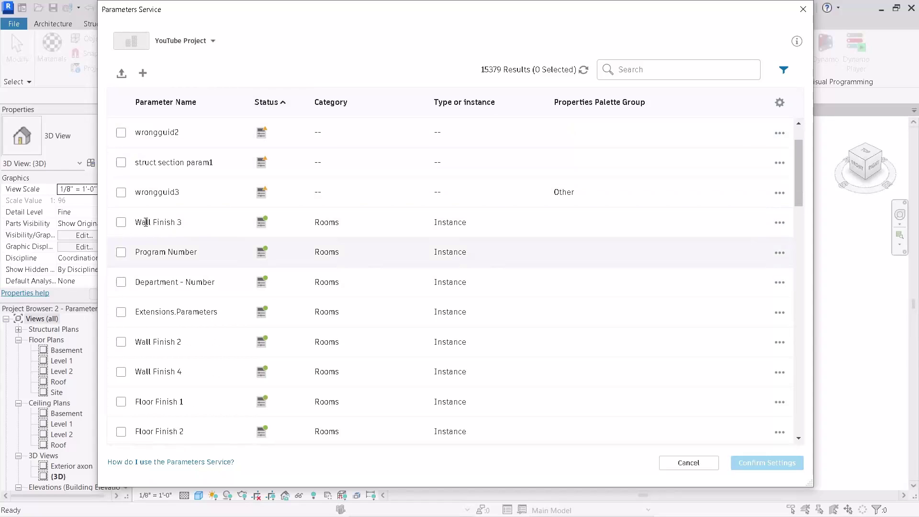
{"action": "left_click", "coordinate": [121, 221]}
{"action": "scroll", "coordinate": [188, 248], "scroll_direction": "down", "scroll_amount": 1}
{"action": "scroll", "coordinate": [188, 249], "scroll_direction": "down", "scroll_amount": 5}
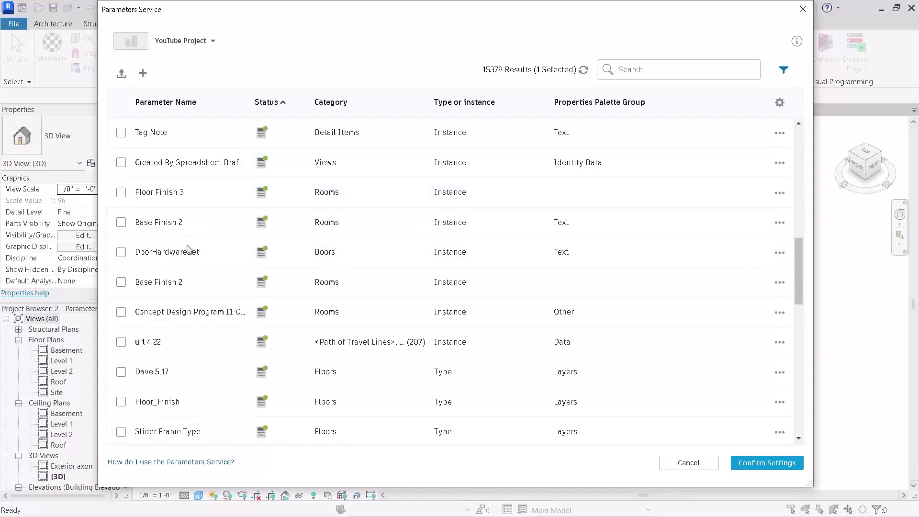
{"action": "scroll", "coordinate": [188, 249], "scroll_direction": "down", "scroll_amount": 5}
{"action": "scroll", "coordinate": [182, 252], "scroll_direction": "down", "scroll_amount": 5}
{"action": "scroll", "coordinate": [166, 249], "scroll_direction": "up", "scroll_amount": 2}
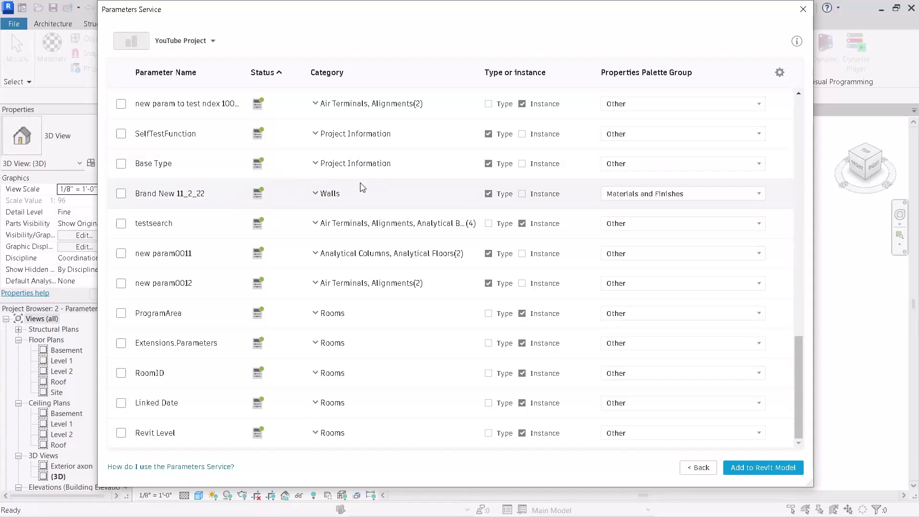
Select testsearch through Revit Level, group them under Dimensions, and add them to the model.
{"action": "left_click", "coordinate": [121, 434]}
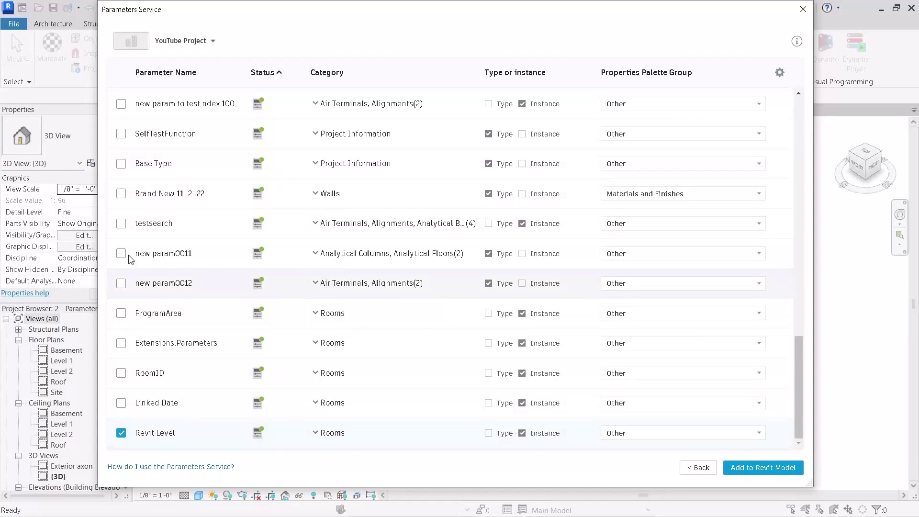
{"action": "left_click", "coordinate": [121, 223], "text": "shift"}
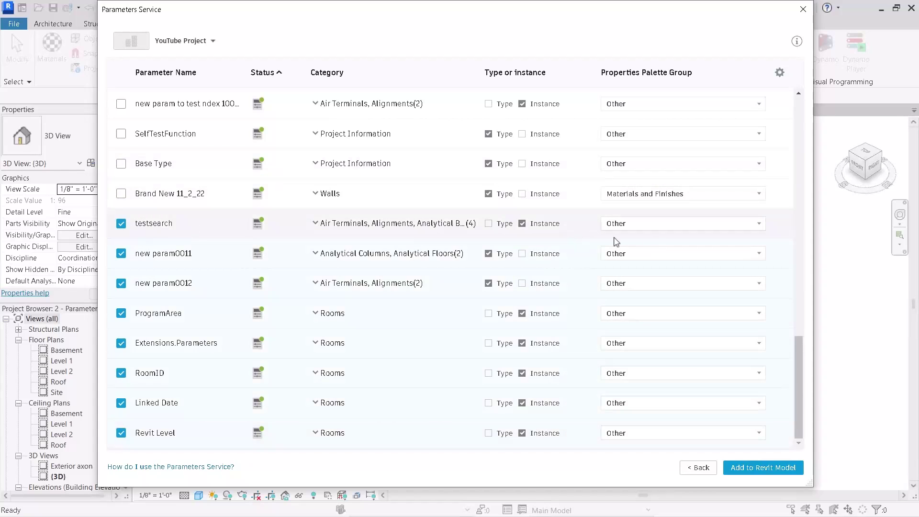
{"action": "left_click", "coordinate": [663, 224]}
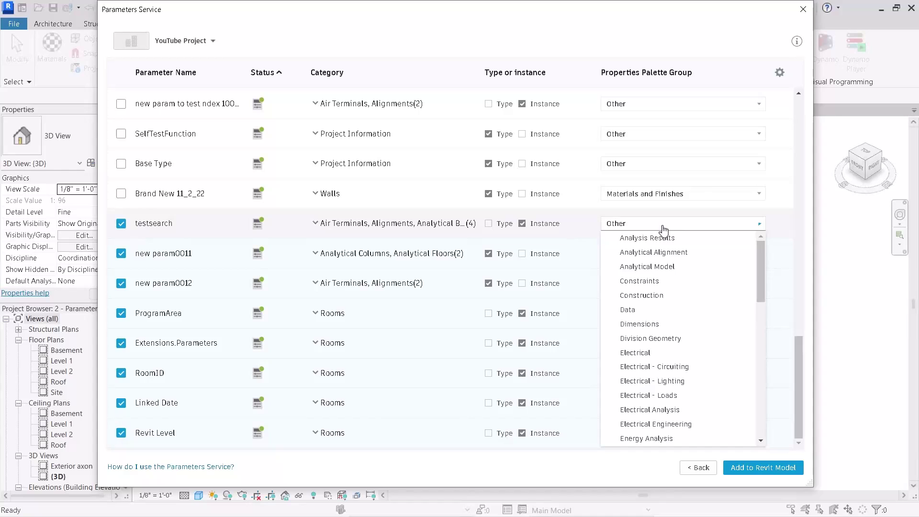
{"action": "left_click", "coordinate": [642, 325]}
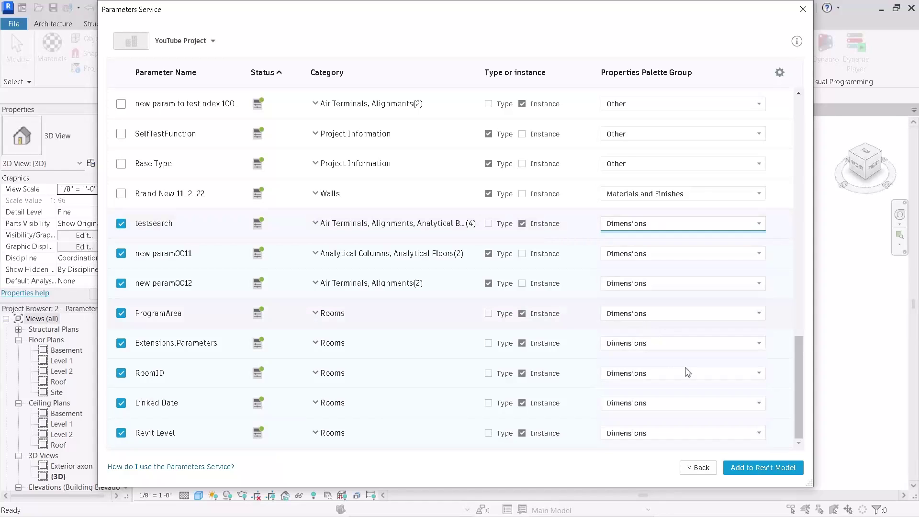
{"action": "left_click", "coordinate": [747, 469]}
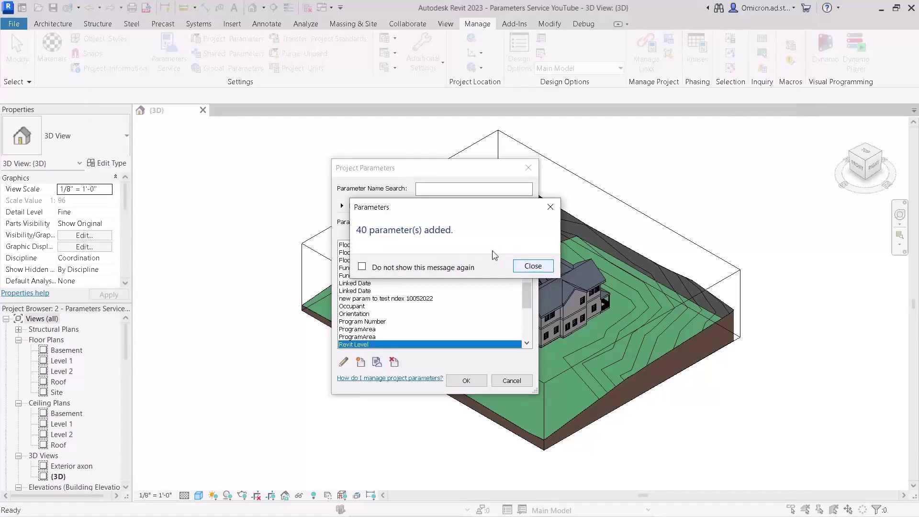